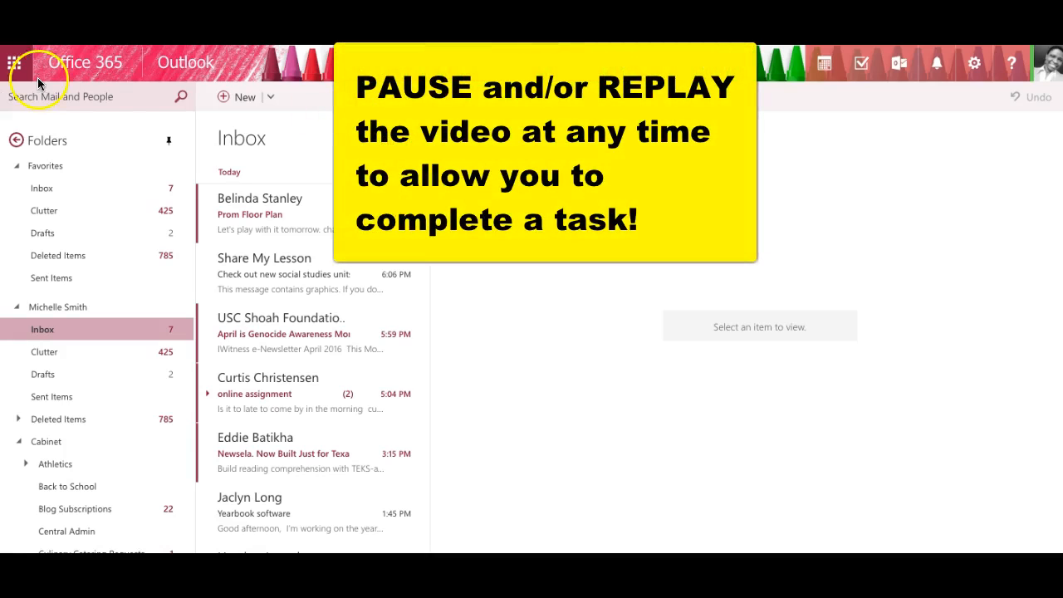
Launch the Class Notebook app from the Office 365 app launcher in Outlook on the web
left_click(14, 64)
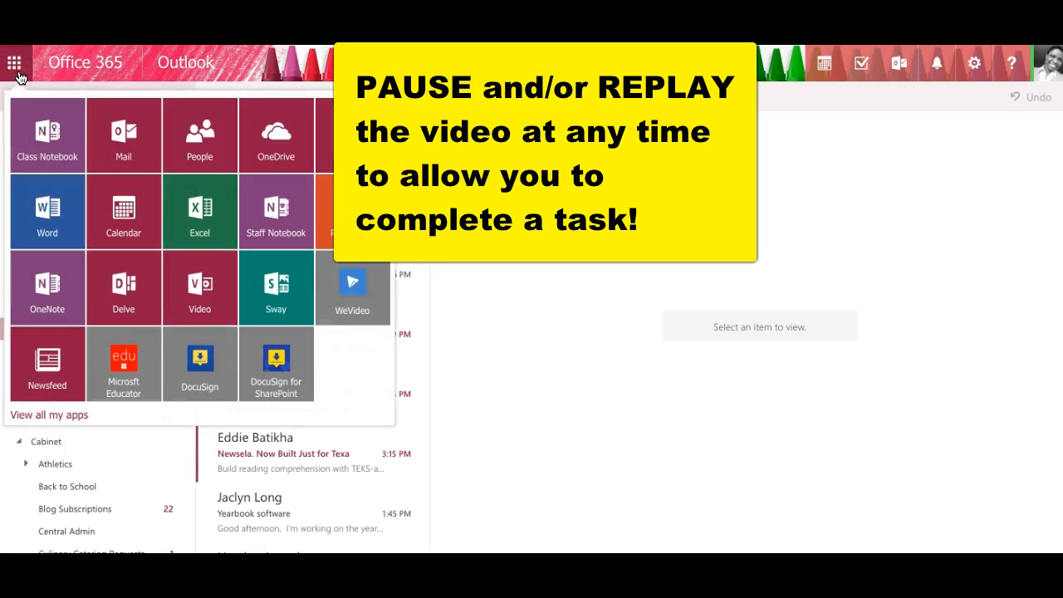
left_click(47, 146)
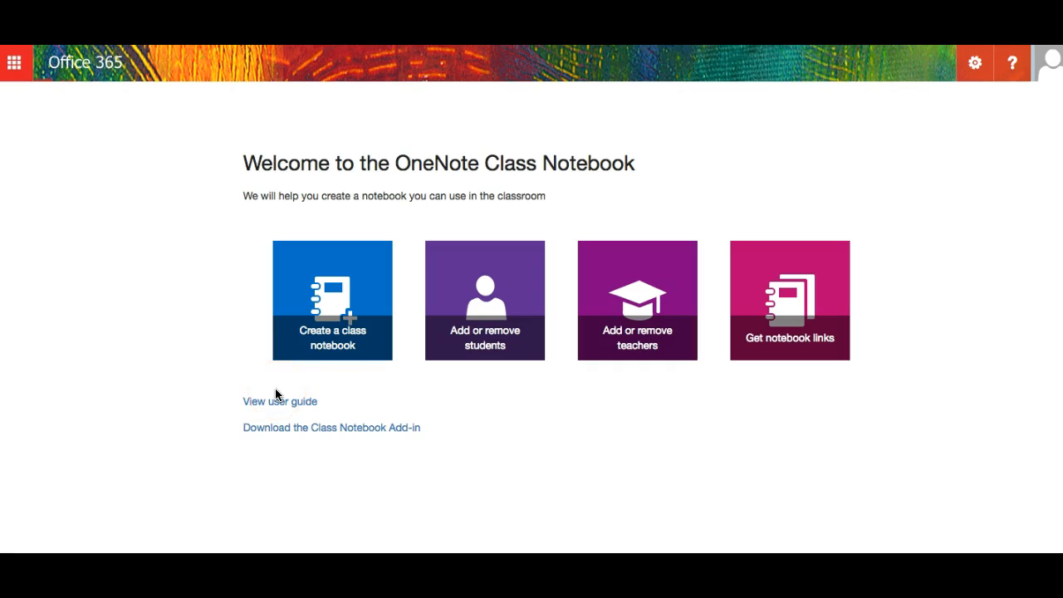
Start a new class notebook named 'English 2nd Period' and continue to the overview
left_click(331, 348)
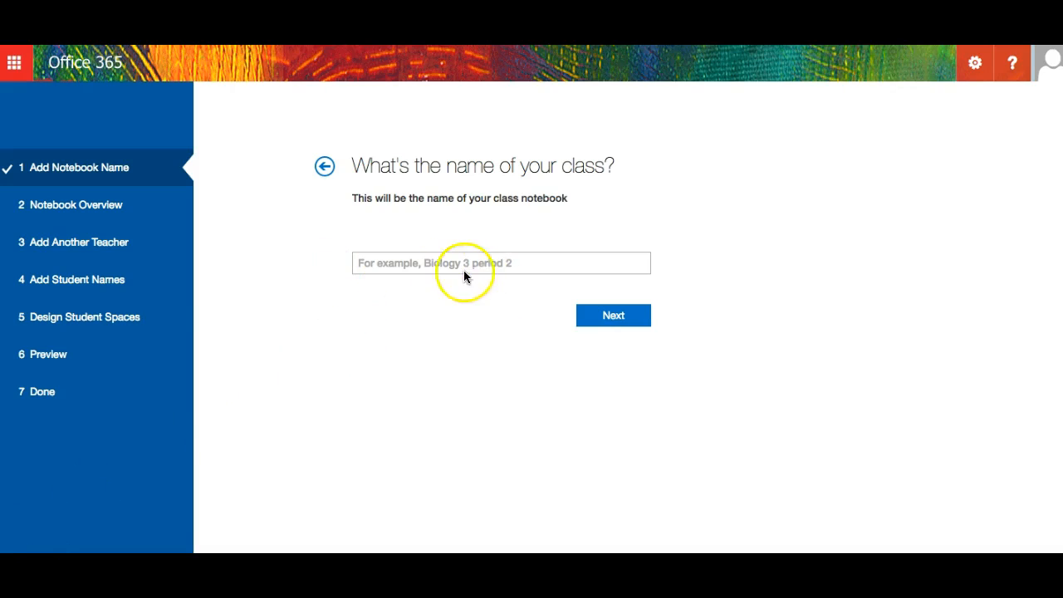
left_click(405, 263)
type("Engli")
type("sh")
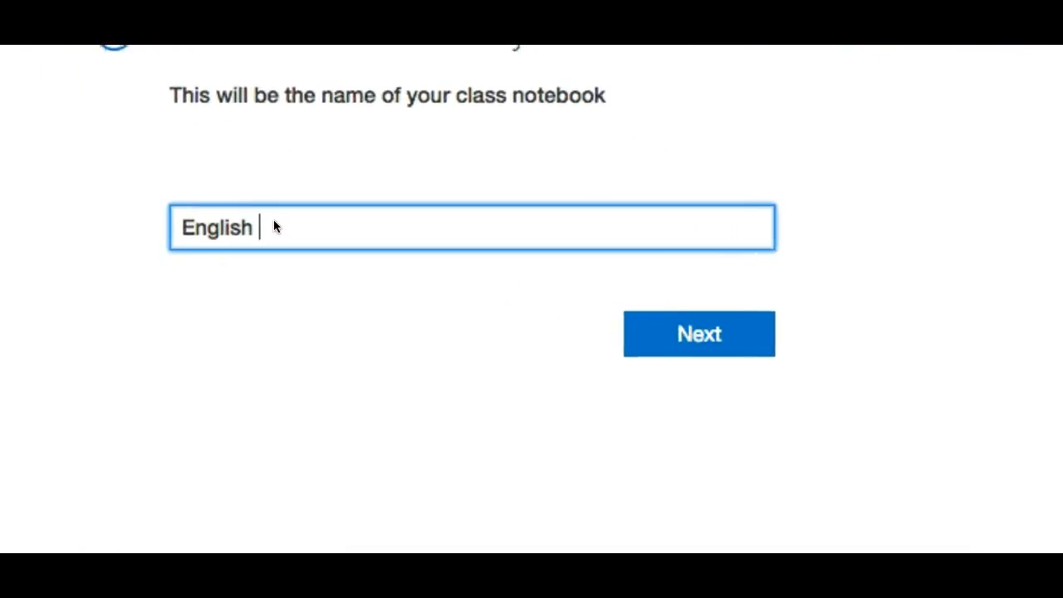
type(" @n")
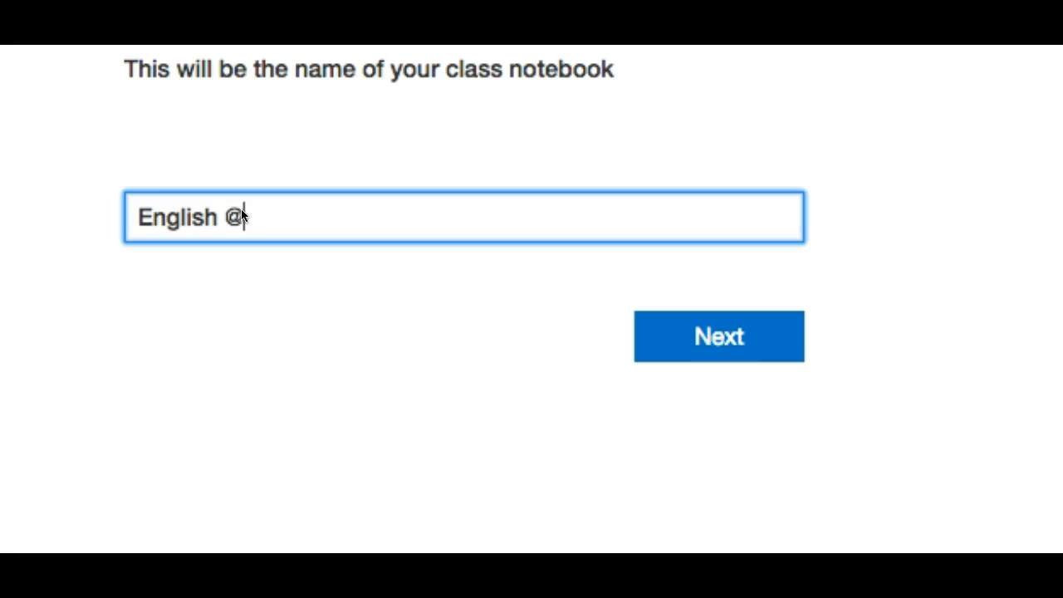
type("2n P")
key("BackSpace")
key("BackSpace")
type("d Period")
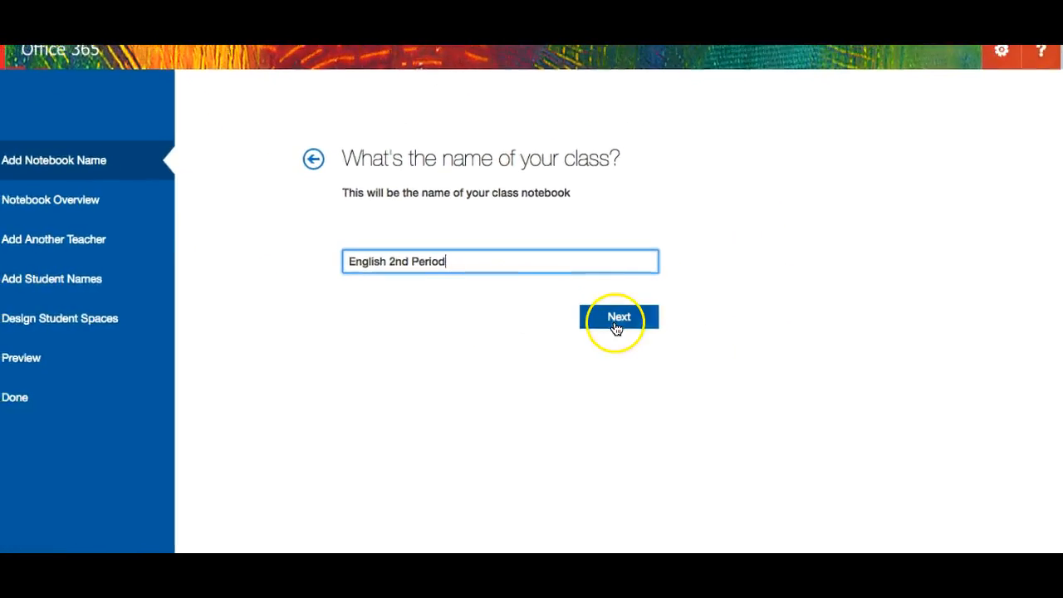
left_click(616, 326)
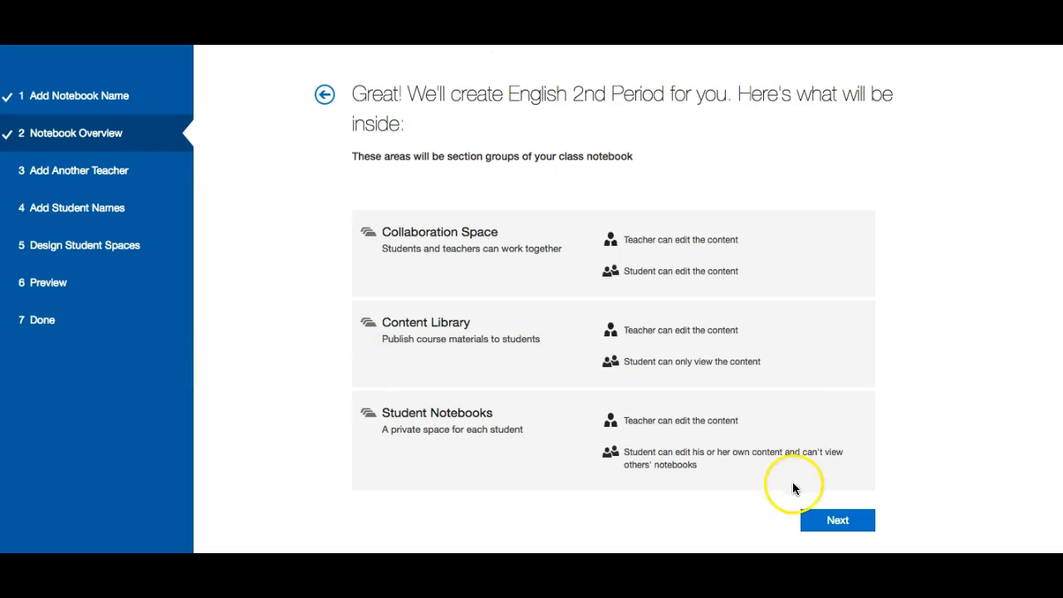
Move past the notebook overview to the optional co-teacher permission step
left_click(831, 520)
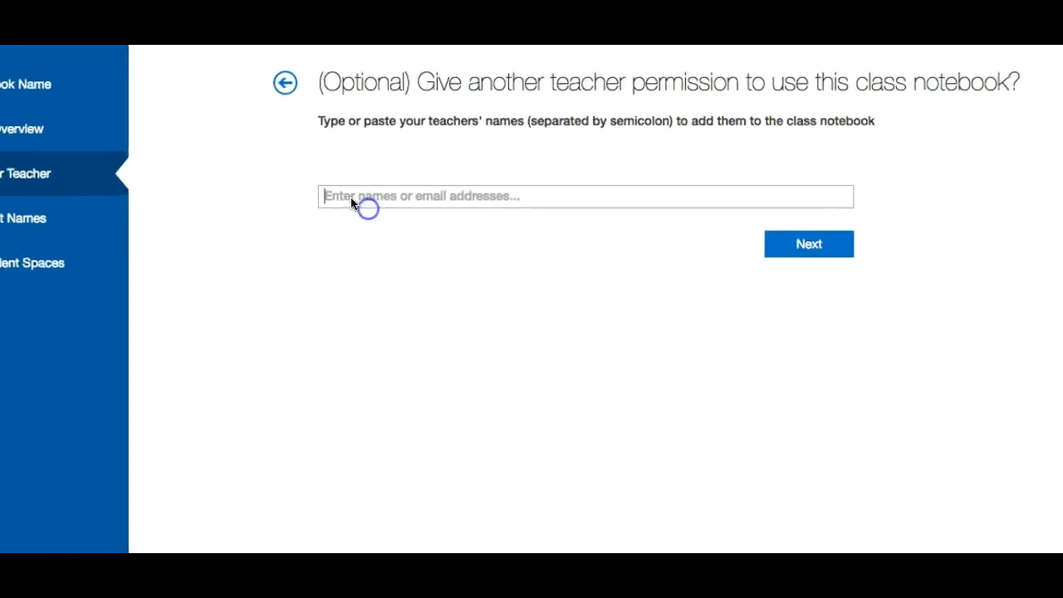
Add the co-teacher by name from the suggestions to the notebook's permissions
left_click(292, 170)
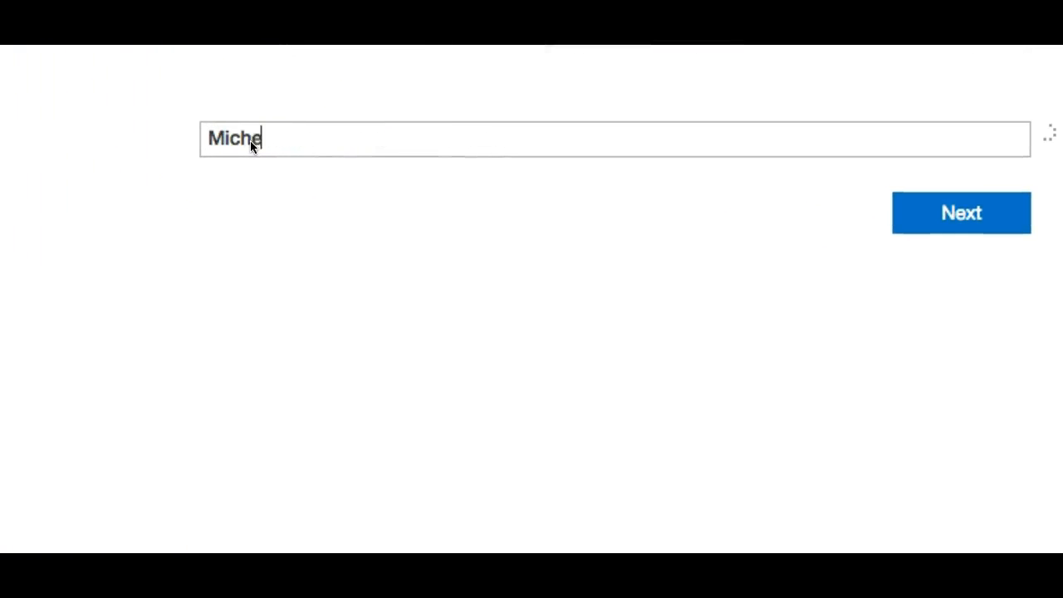
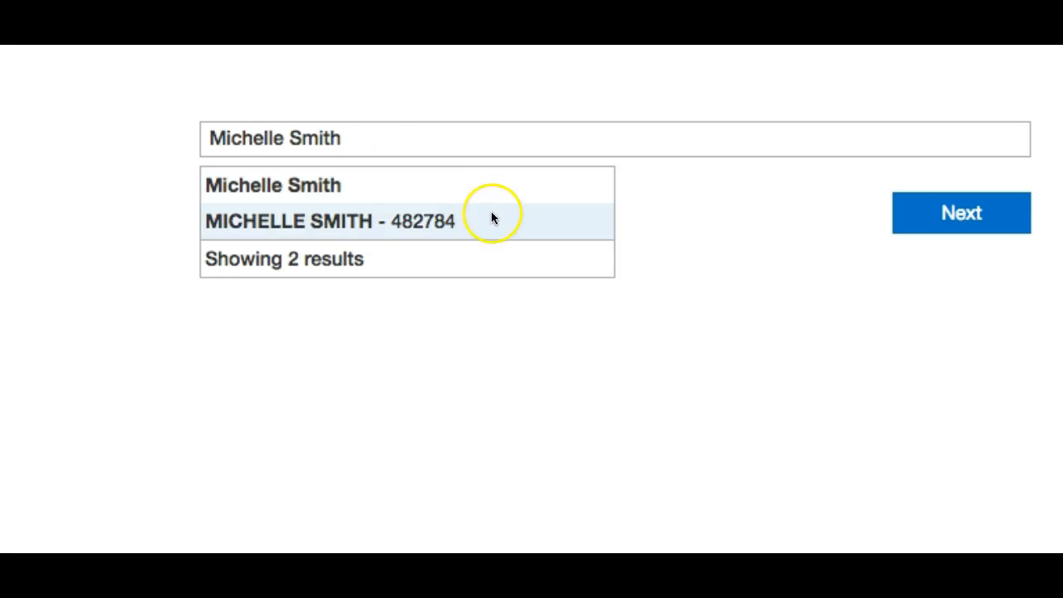
mouse_move(495, 225)
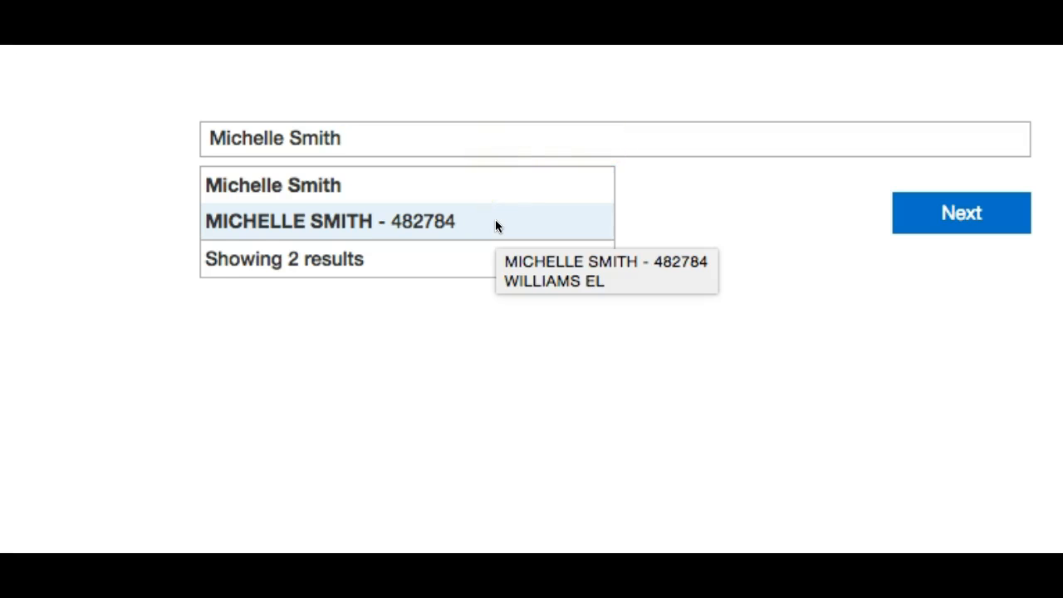
left_click(277, 184)
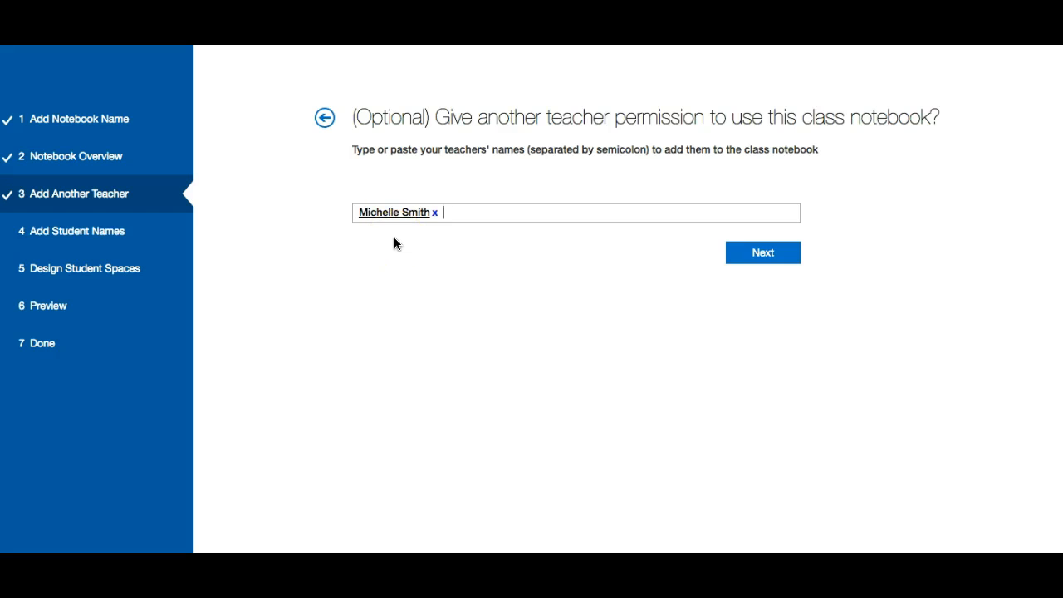
left_click(141, 195)
Go to Add Student Names and add the first two students by their student IDs
left_click(772, 255)
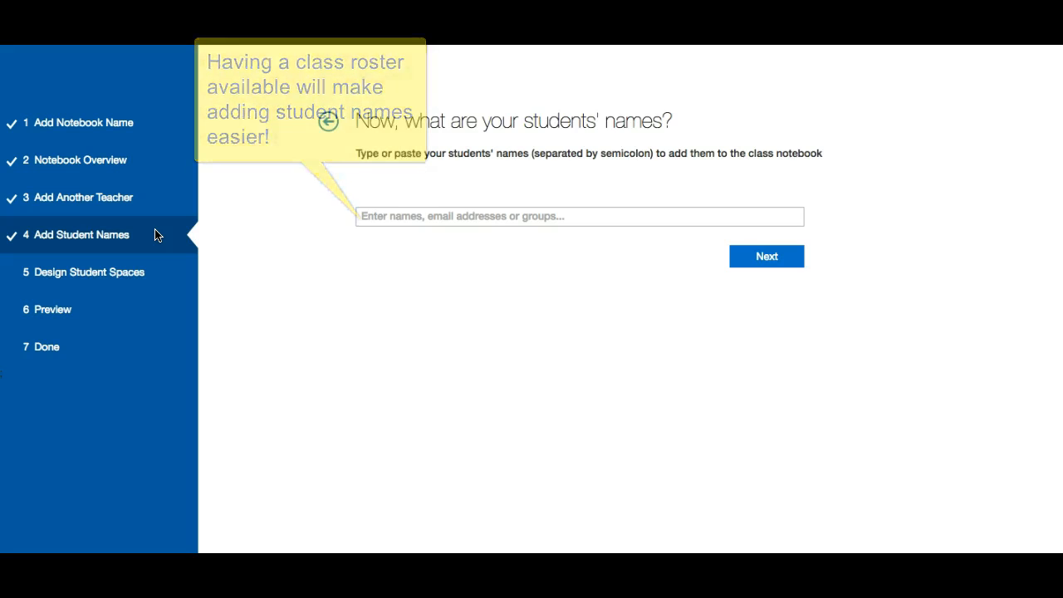
left_click(169, 225)
left_click(392, 217)
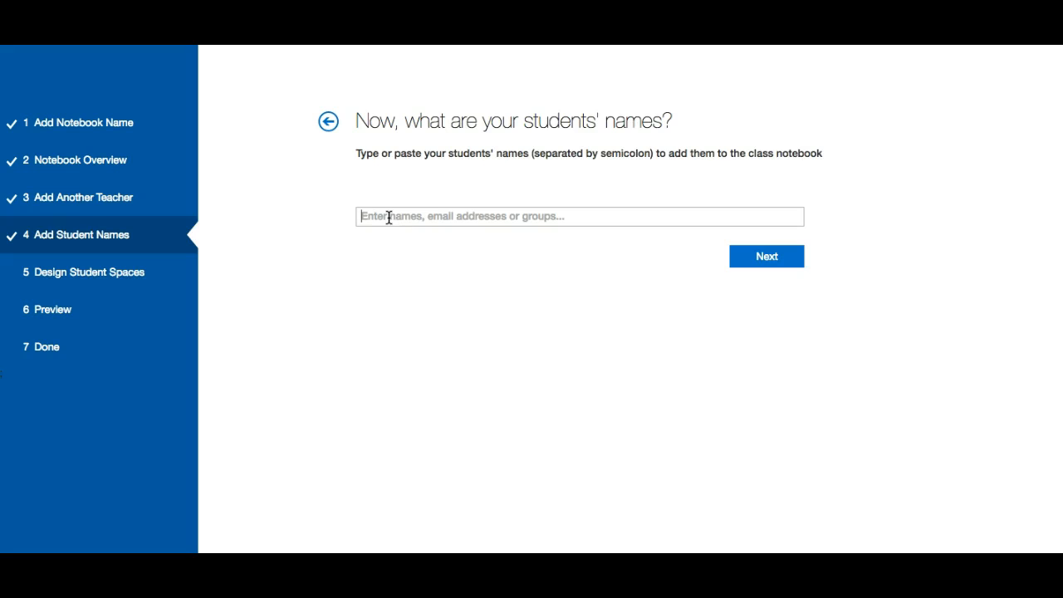
type("149130")
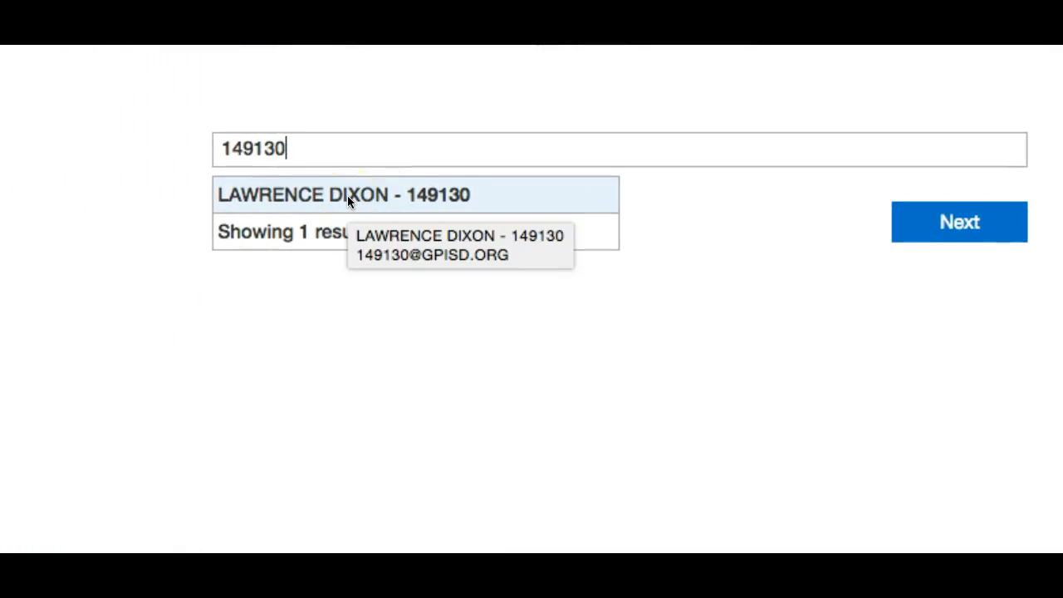
left_click(347, 197)
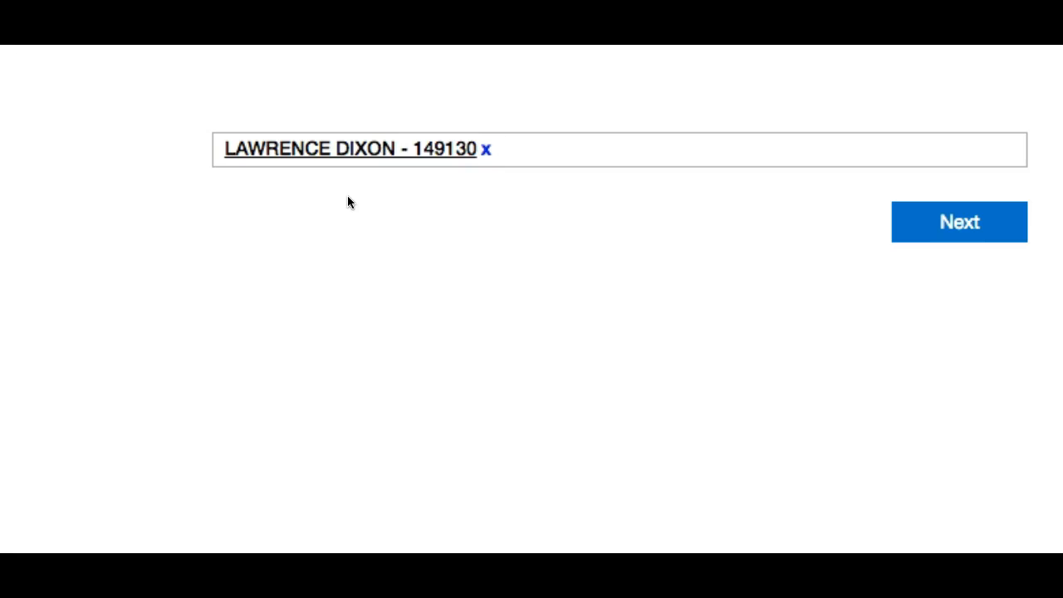
type("487671")
left_click(385, 194)
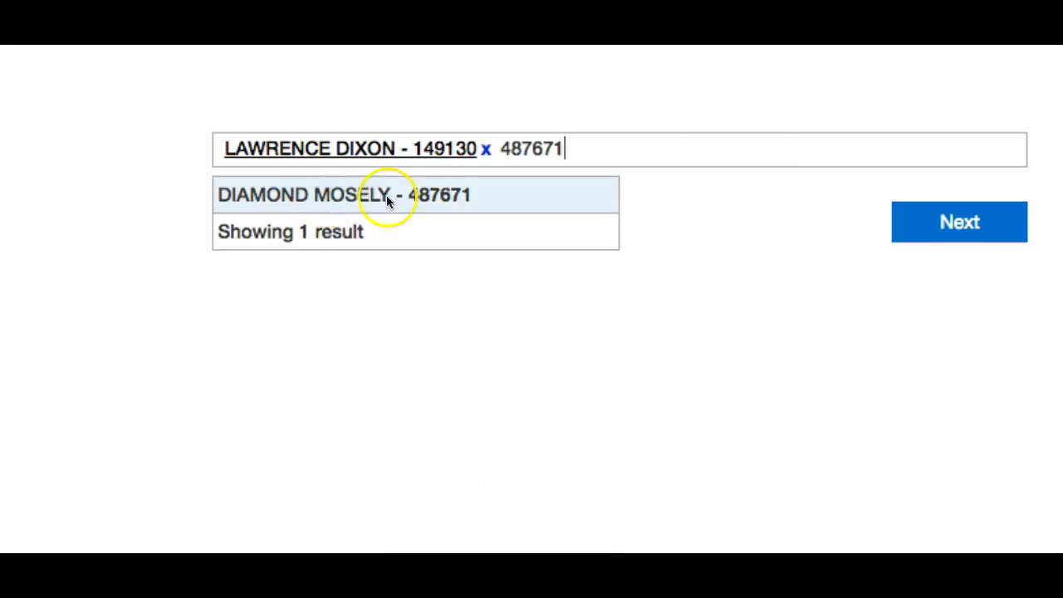
Add the third, fourth and fifth students by student ID, then move to section design
type("465172")
left_click(301, 195)
type("145931")
left_click(398, 228)
type("464221")
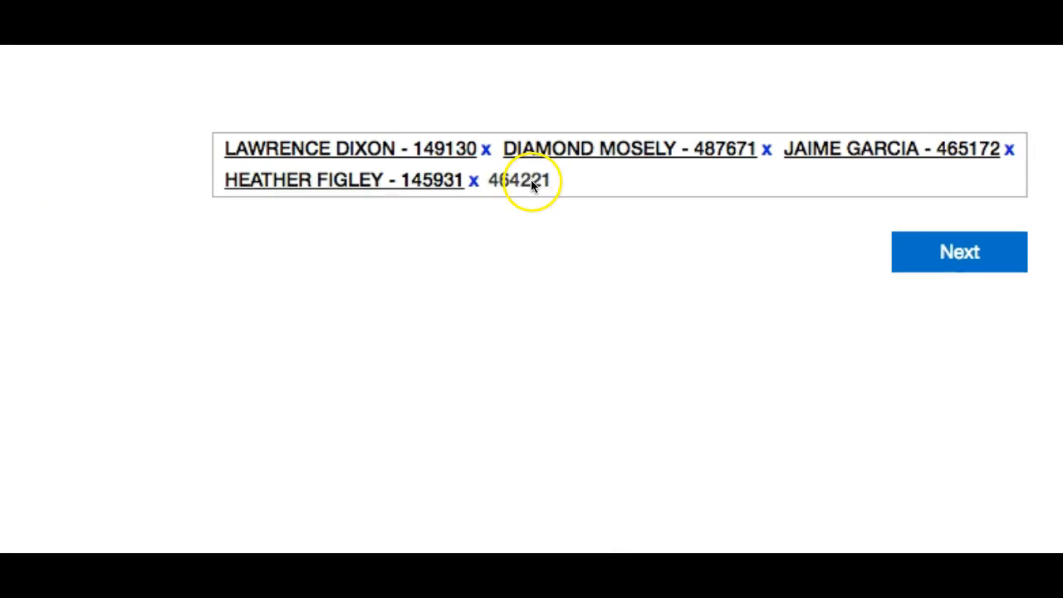
left_click(460, 222)
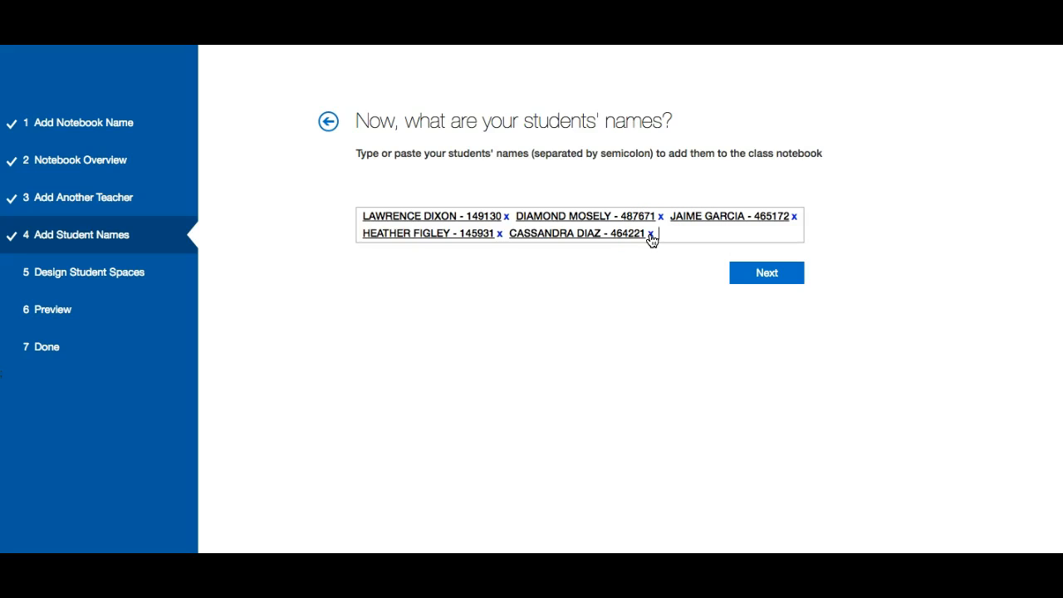
left_click(765, 274)
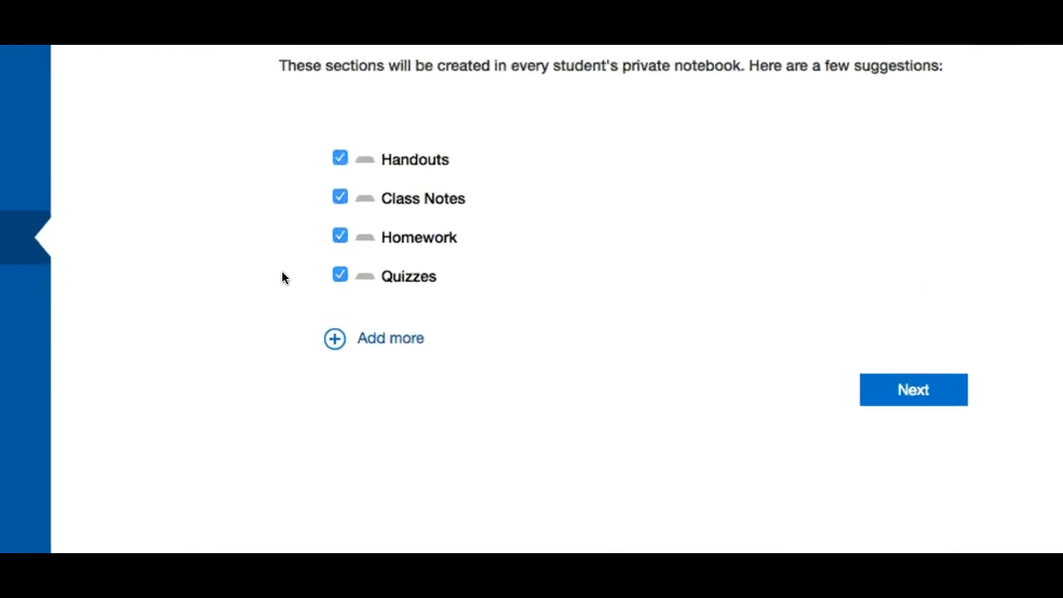
Replace Quizzes with a new 'Research' student section and go to the Preview
left_click(263, 261)
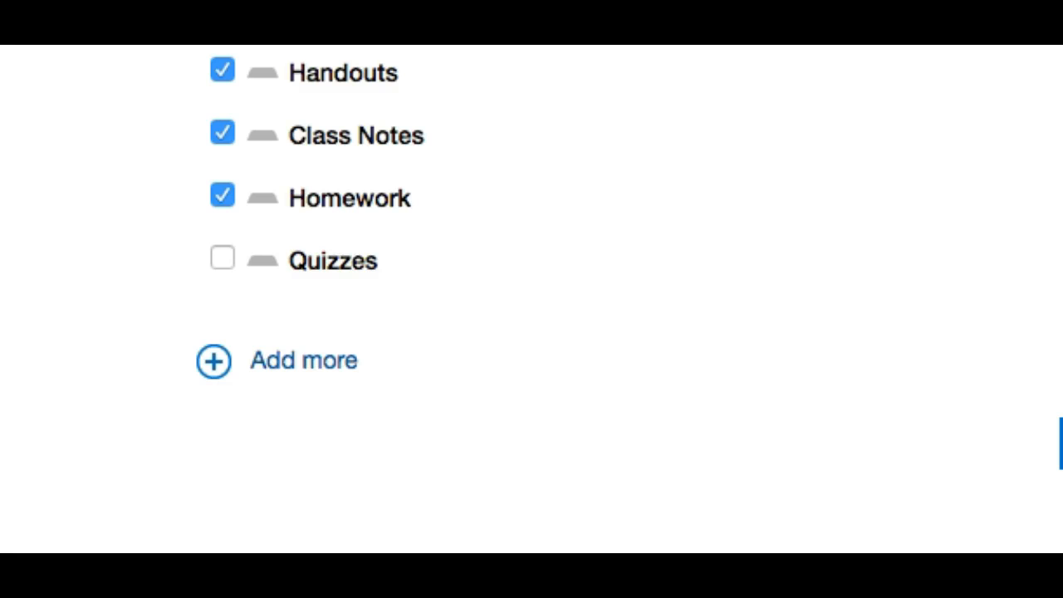
left_click(287, 374)
type("Research")
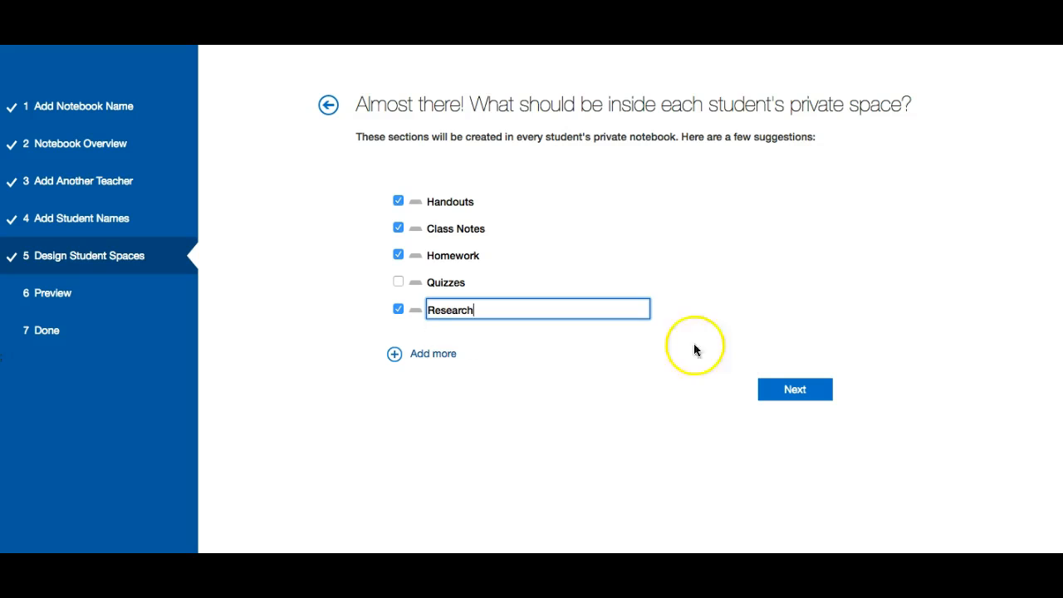
left_click(777, 394)
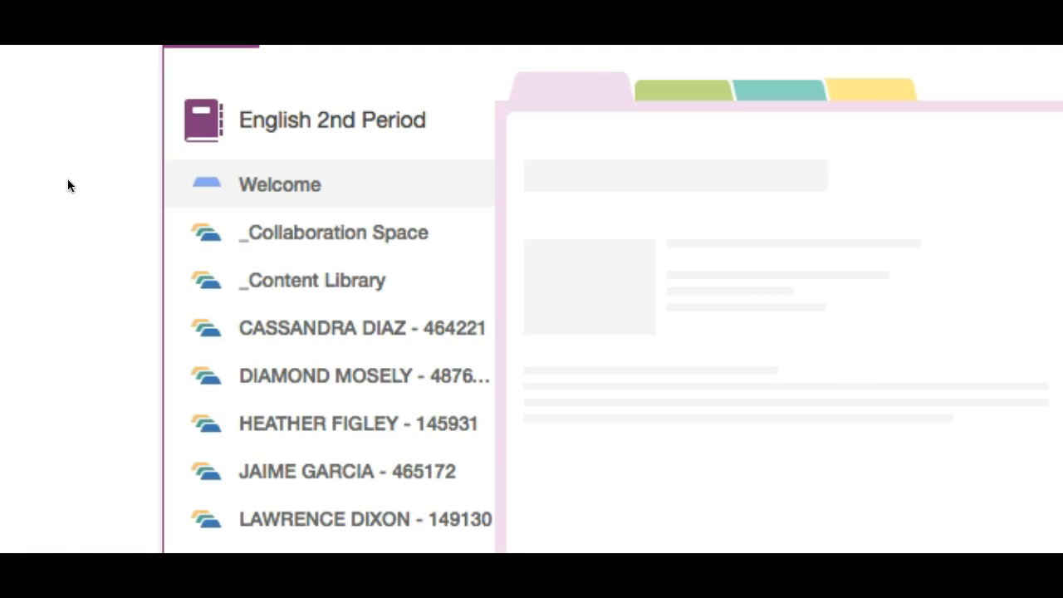
Preview a student's notebook showing Handouts, Class Notes, Homework and Research sections
left_click(134, 257)
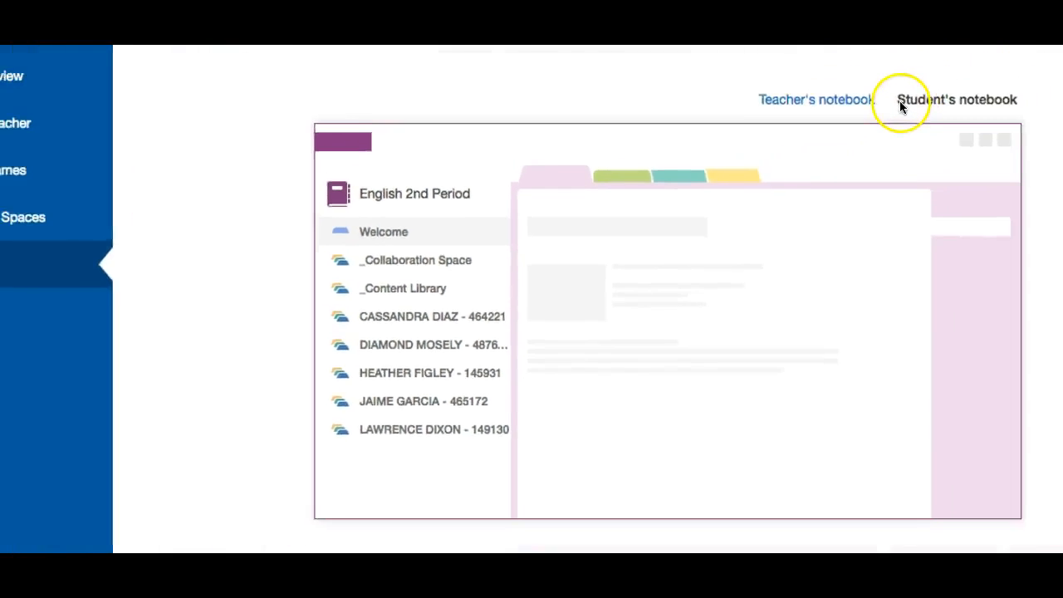
left_click(908, 100)
left_click(833, 141)
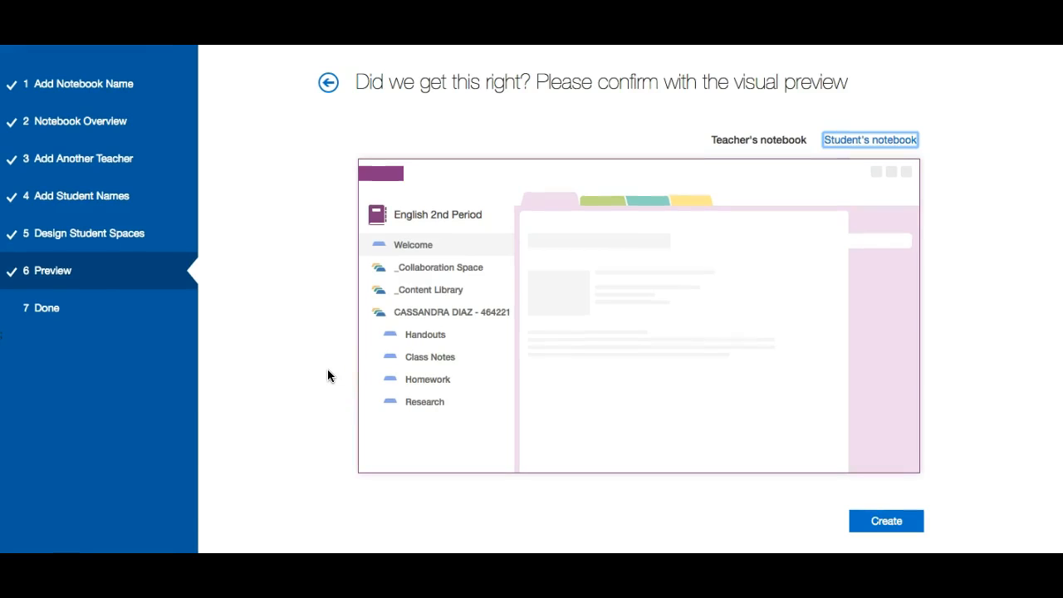
Revisit the student sections step, return to the preview, and create the class notebook
left_click(328, 83)
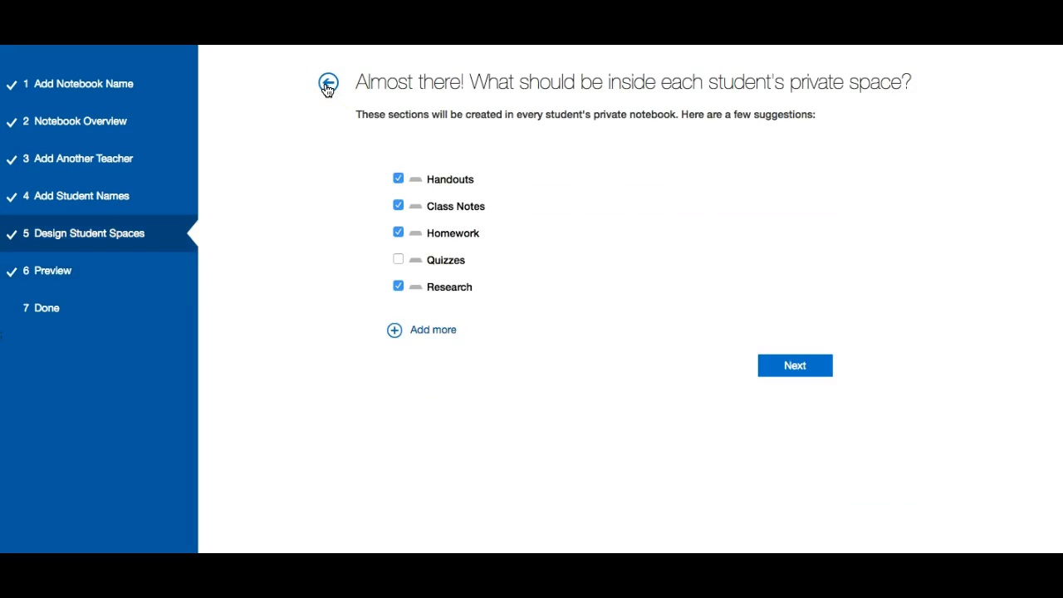
left_click(794, 366)
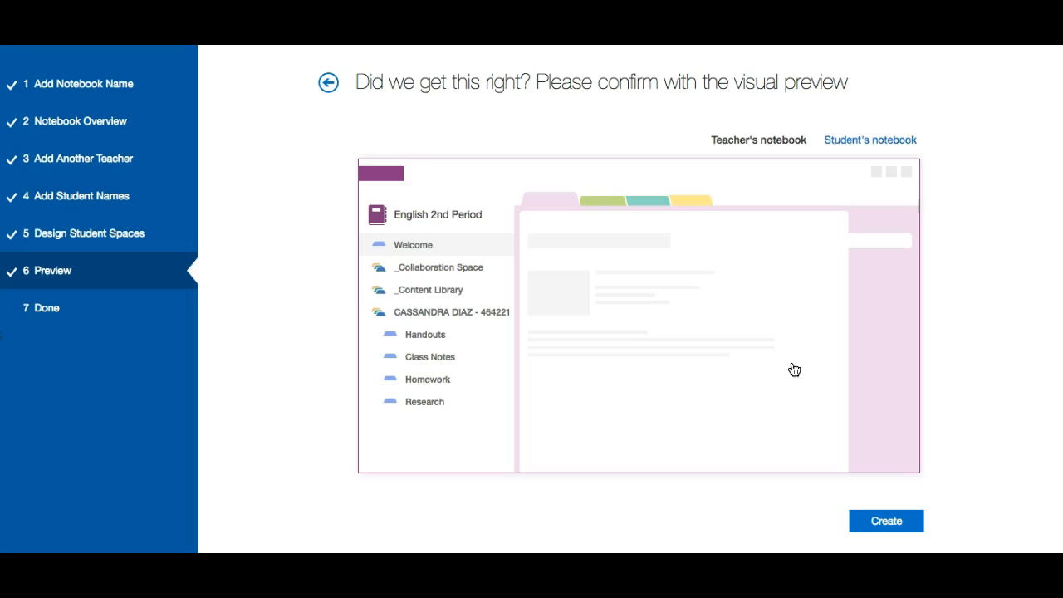
left_click(885, 521)
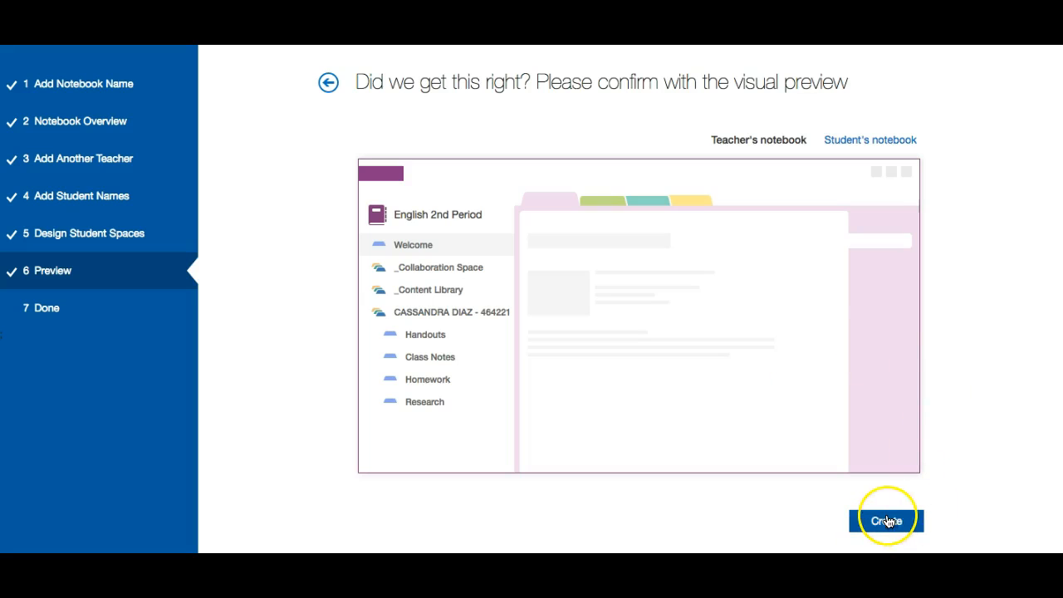